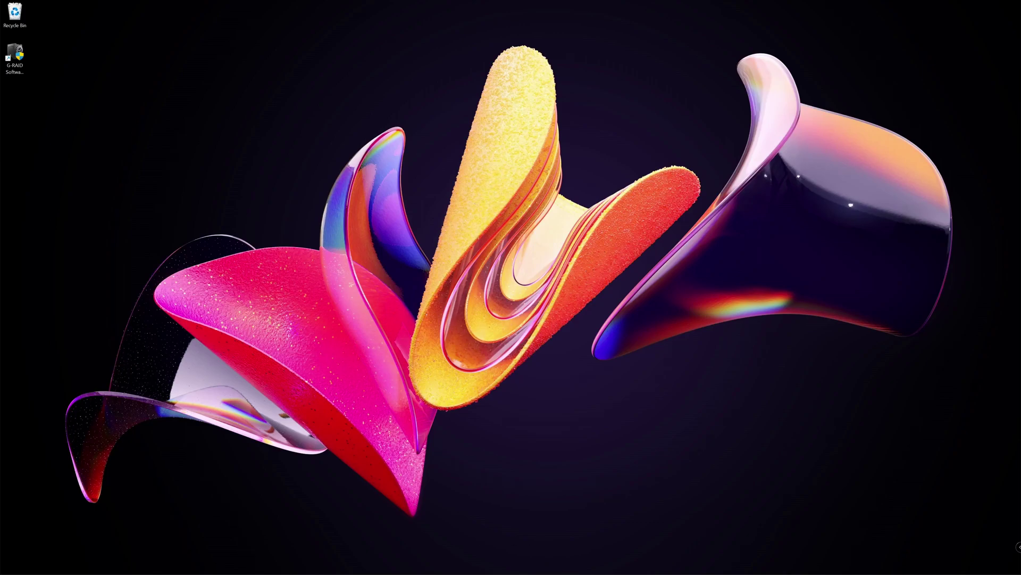
Open the Win+X quick-access menu from the Start button
{"action": "mouse_move", "coordinate": [371, 569]}
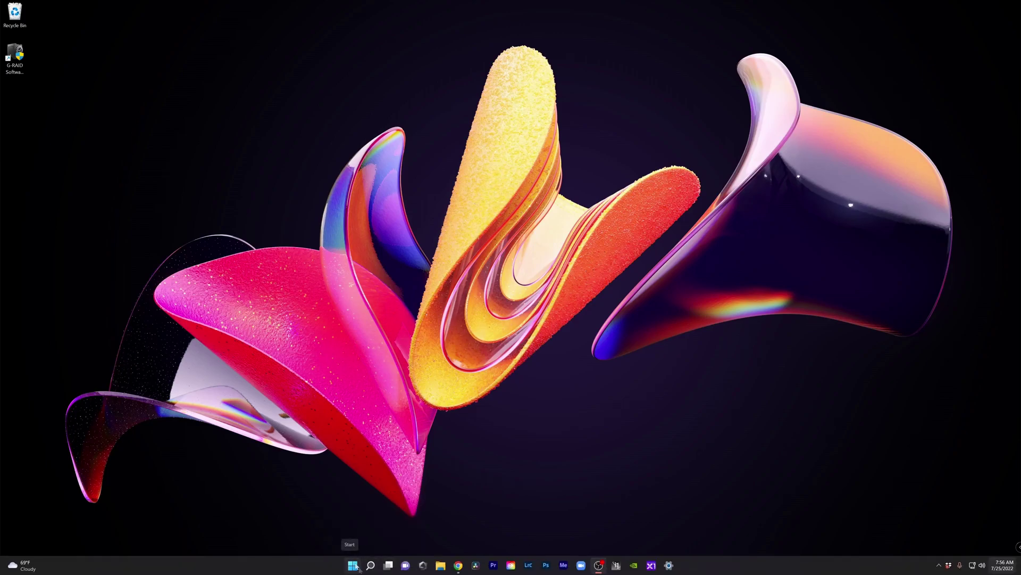
{"action": "right_click", "coordinate": [354, 565]}
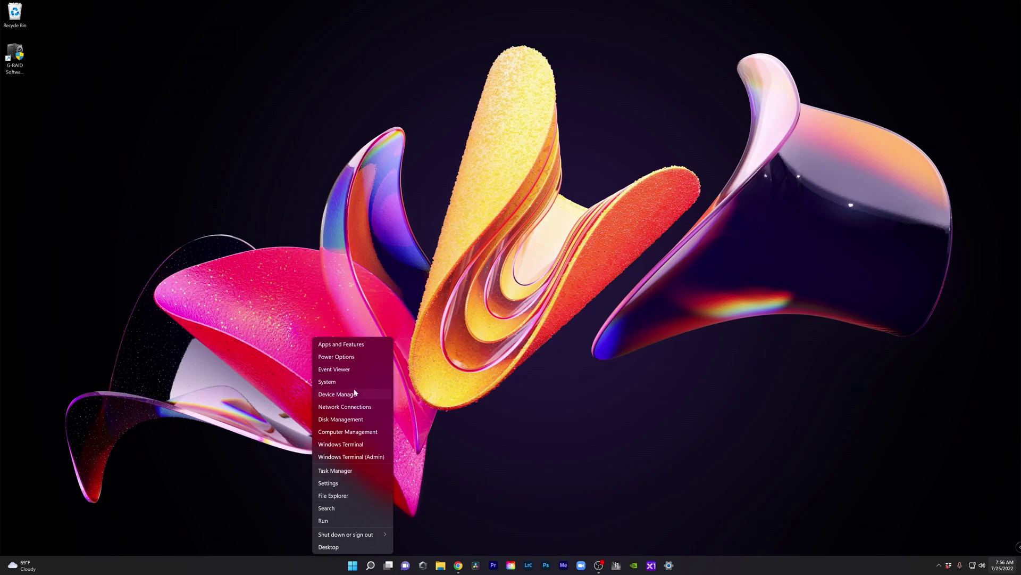
Launch Disk Management, maximize its window, and select Disk 5
{"action": "left_click", "coordinate": [351, 419]}
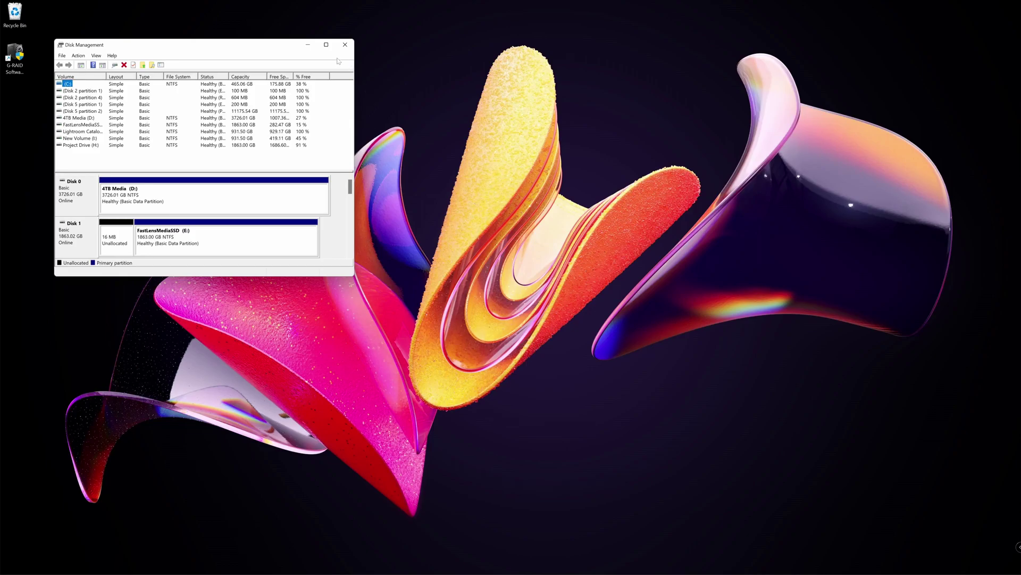
{"action": "left_click", "coordinate": [327, 45]}
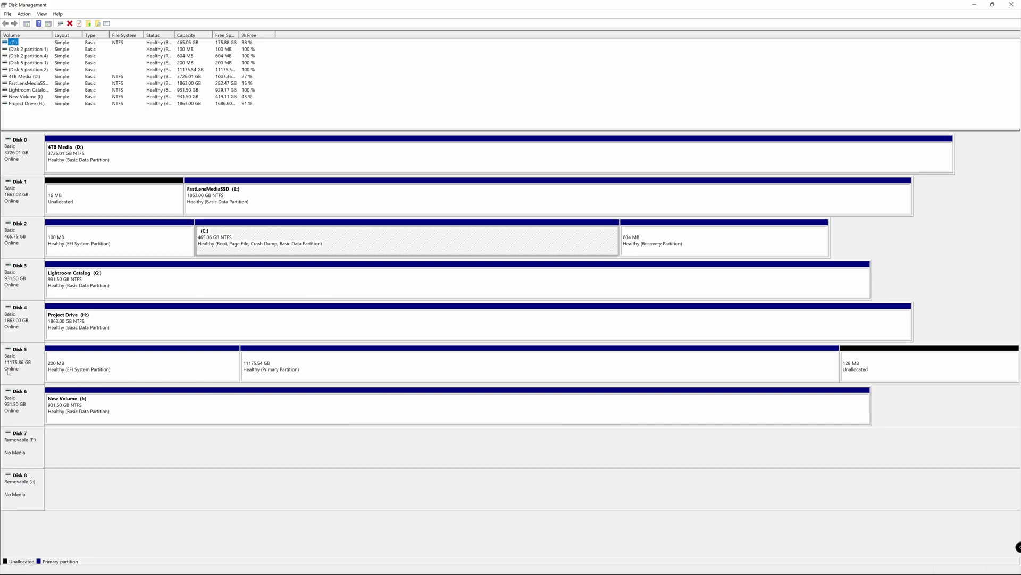
{"action": "left_click", "coordinate": [21, 355]}
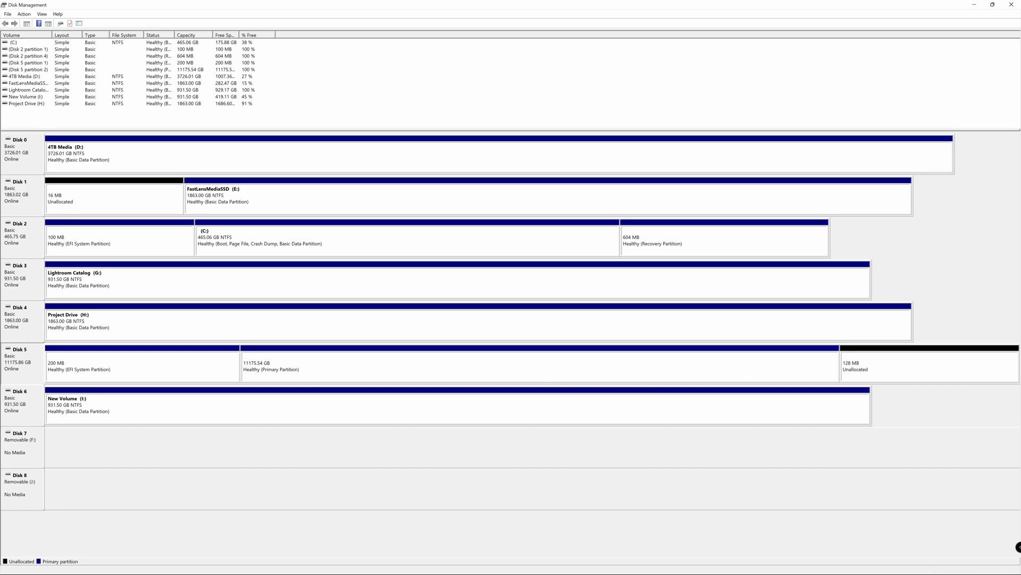
{"action": "mouse_move", "coordinate": [537, 572]}
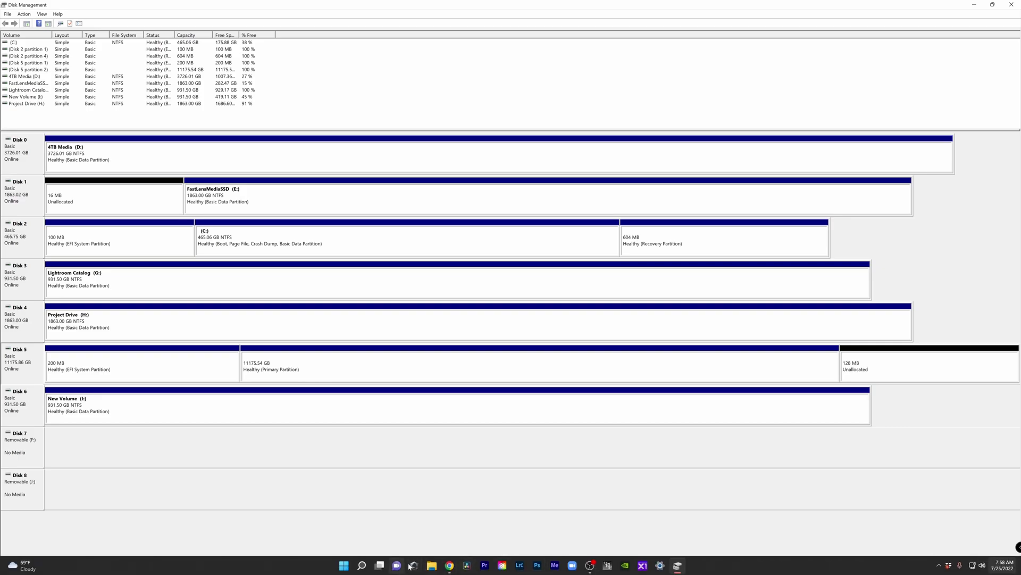
{"action": "left_click", "coordinate": [431, 565]}
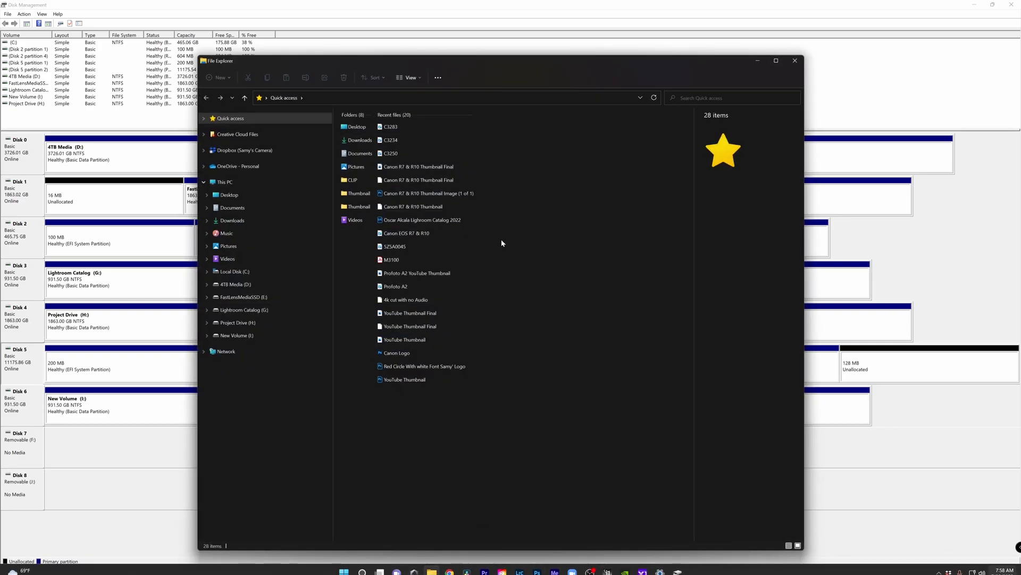
{"action": "left_click", "coordinate": [245, 272]}
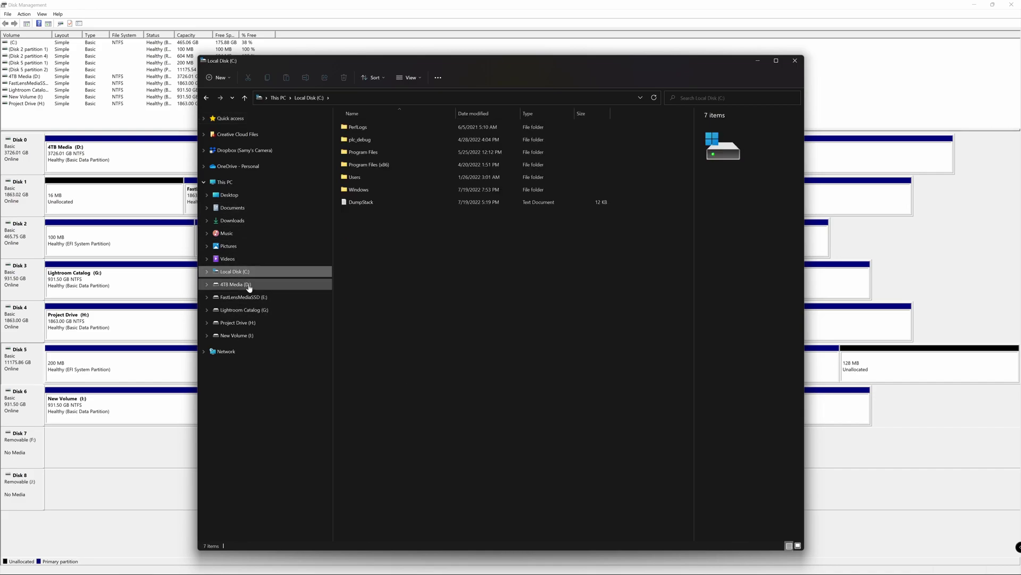
{"action": "left_click", "coordinate": [244, 297]}
{"action": "left_click", "coordinate": [244, 310]}
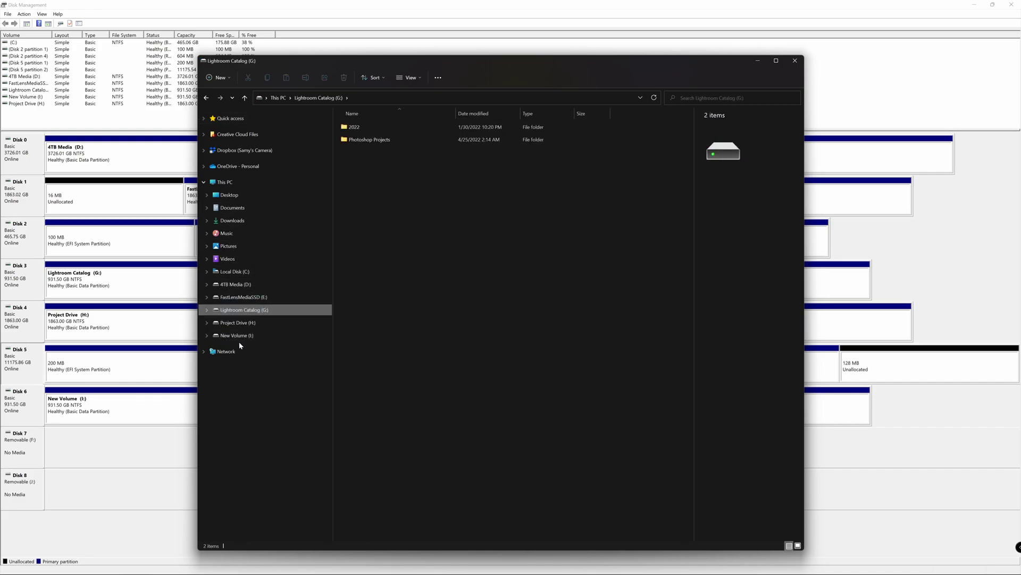
{"action": "left_click", "coordinate": [238, 335]}
{"action": "left_click", "coordinate": [239, 323]}
{"action": "left_click", "coordinate": [243, 309]}
{"action": "left_click", "coordinate": [242, 299]}
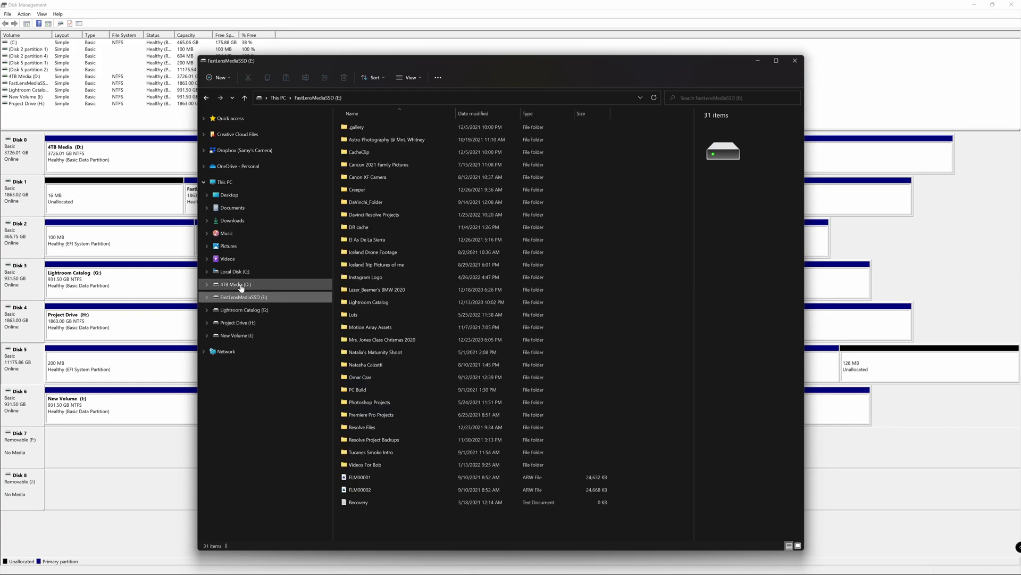
{"action": "left_click", "coordinate": [242, 285]}
{"action": "left_click", "coordinate": [241, 272]}
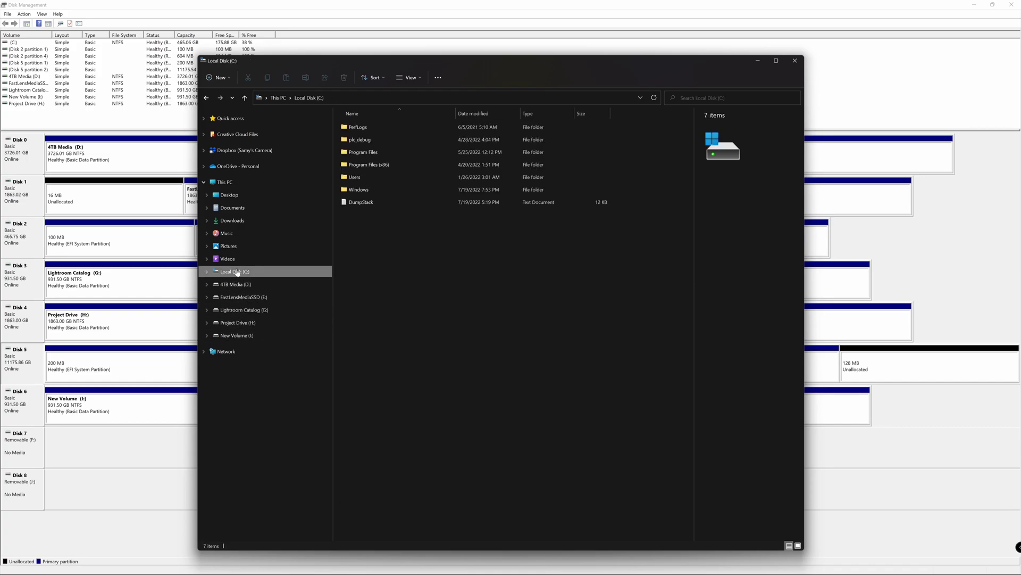
{"action": "left_click", "coordinate": [795, 61]}
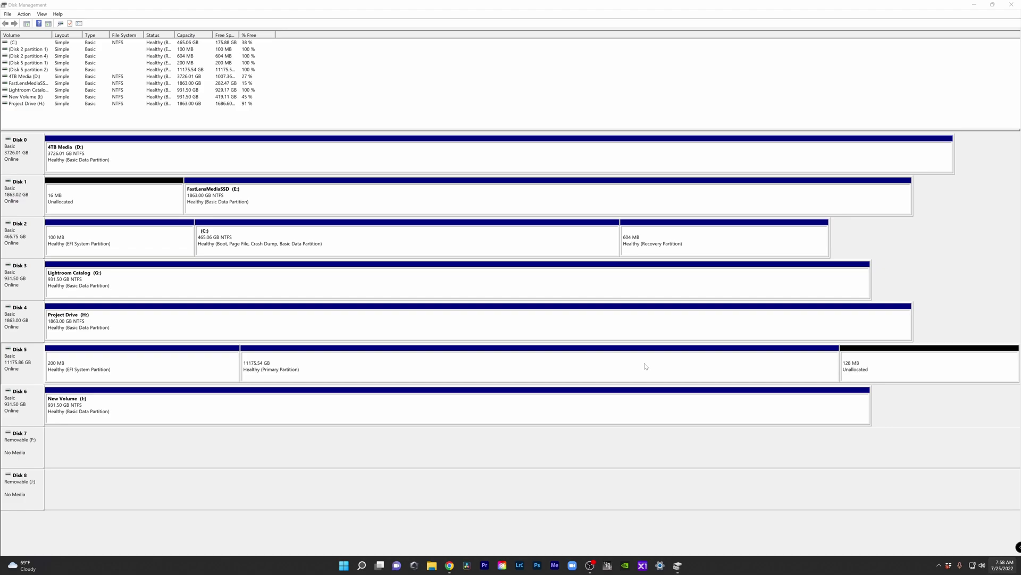
Bring up the action menu for Disk 5's 11175.54 GB primary partition
{"action": "right_click", "coordinate": [396, 367]}
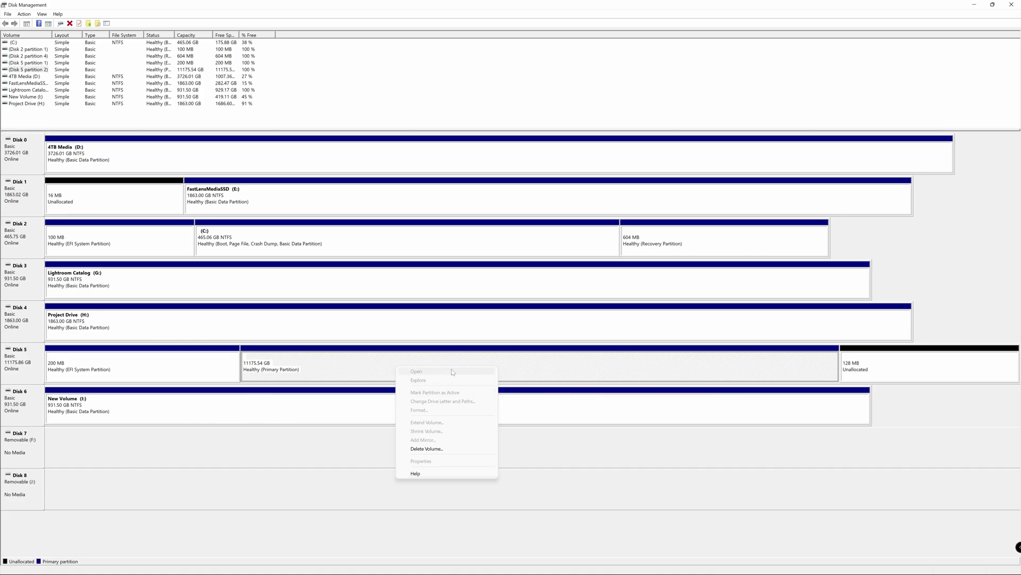
Delete Disk 5's 11175.54 GB primary partition and confirm the deletion
{"action": "left_click", "coordinate": [444, 449]}
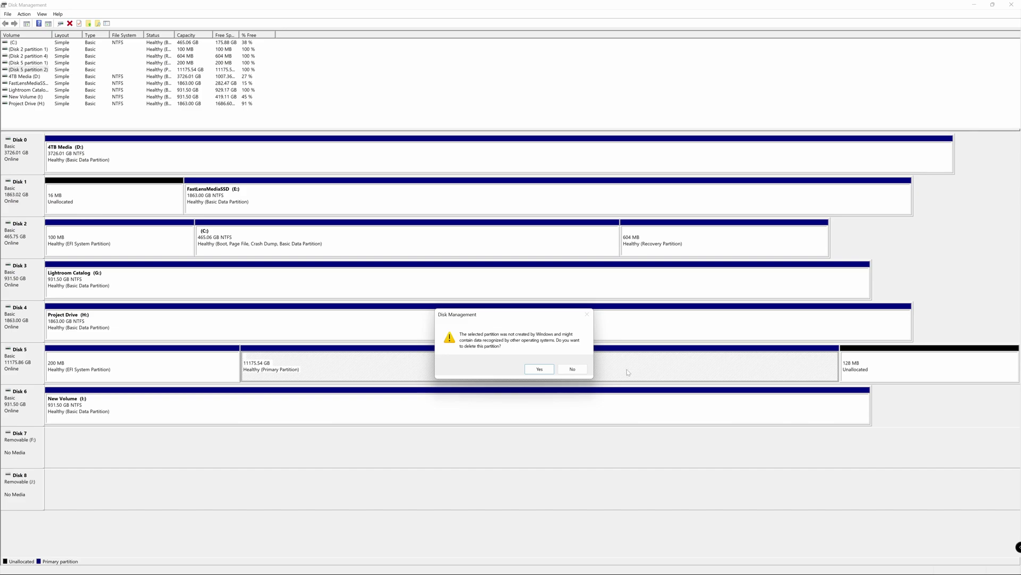
{"action": "left_click", "coordinate": [540, 368]}
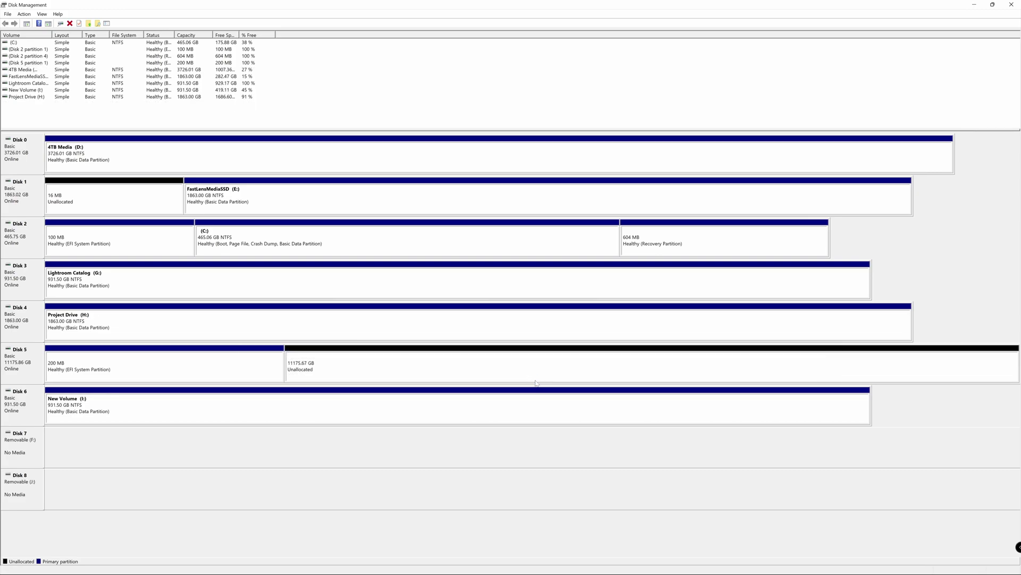
Check the 200 MB EFI partition's options, then select Disk 5's 11175.67 GB unallocated space
{"action": "right_click", "coordinate": [261, 365]}
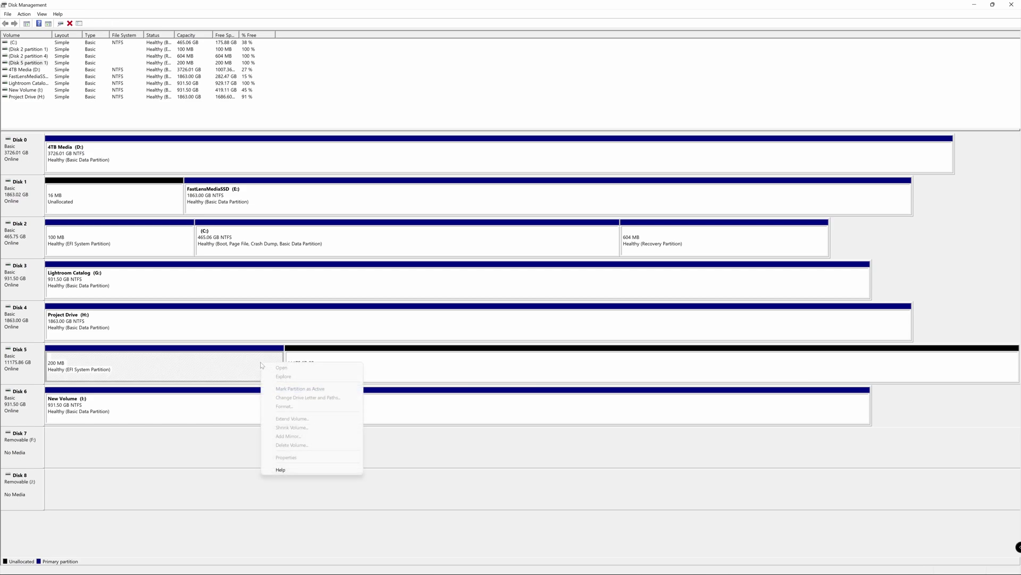
{"action": "left_click", "coordinate": [201, 369]}
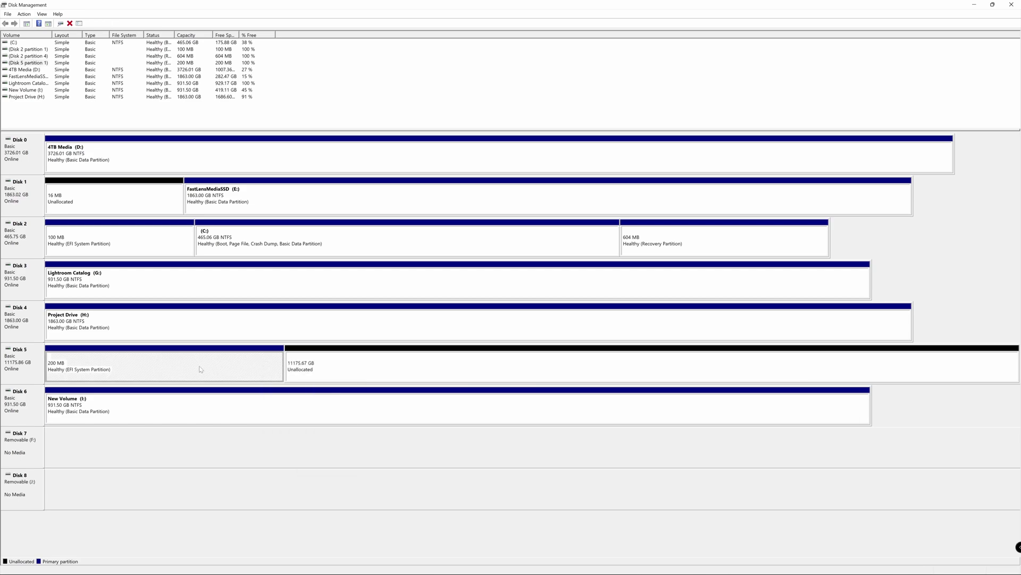
{"action": "right_click", "coordinate": [168, 358]}
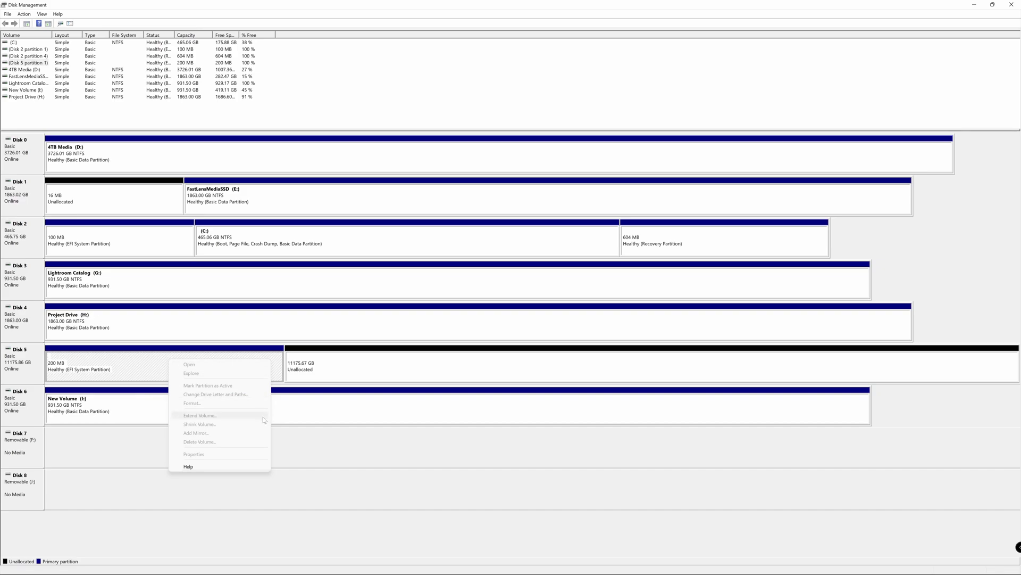
{"action": "left_click", "coordinate": [361, 418]}
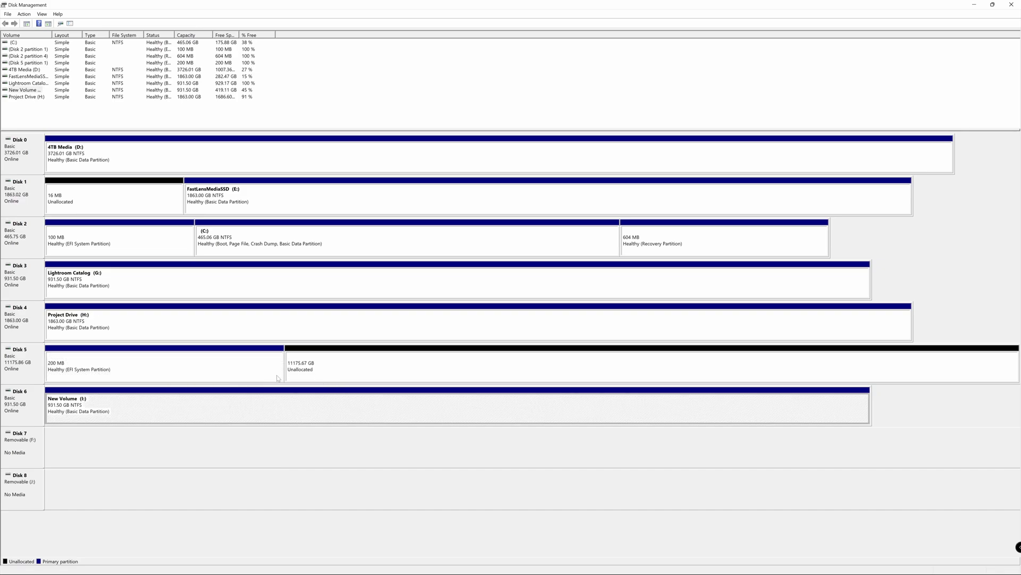
{"action": "left_click", "coordinate": [260, 377]}
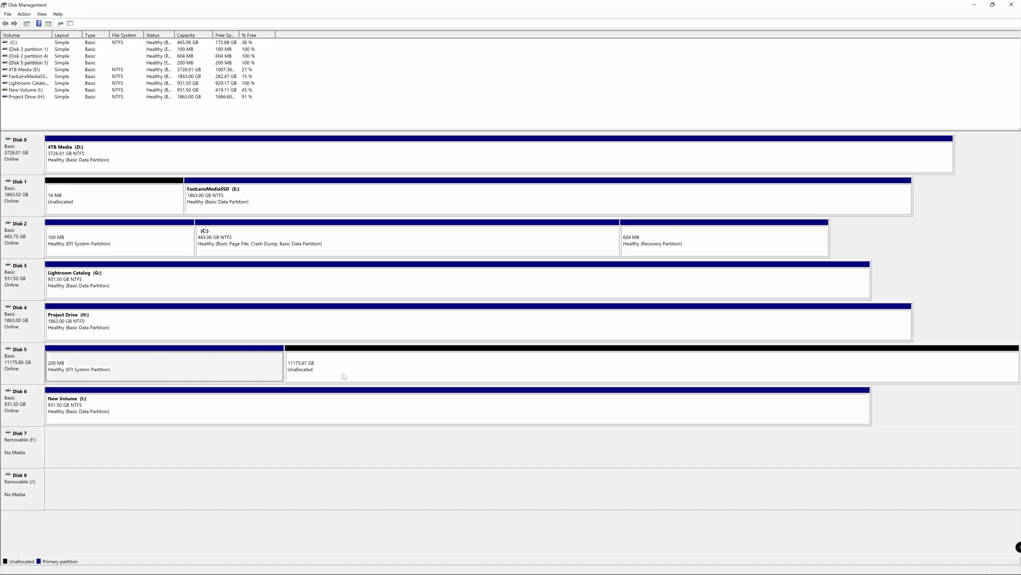
{"action": "left_click", "coordinate": [411, 371]}
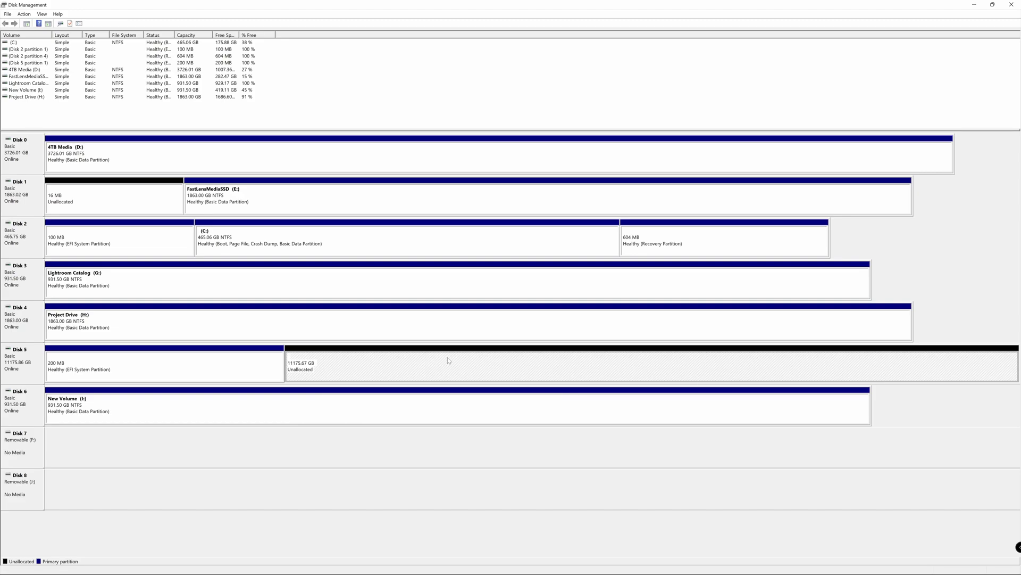
Start a New Simple Volume on the unallocated space, keeping 11443880 MB and drive letter K
{"action": "right_click", "coordinate": [435, 364]}
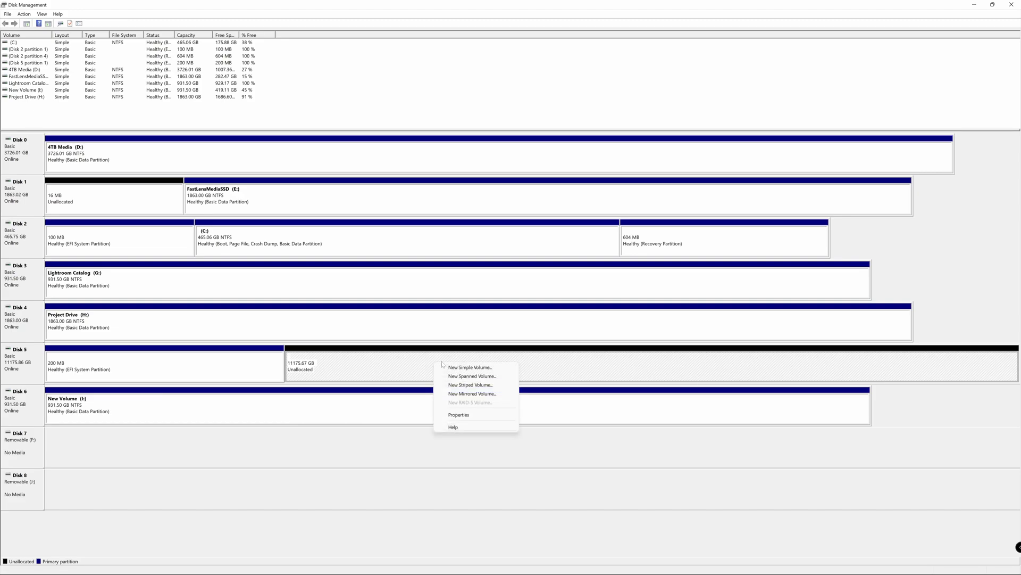
{"action": "left_click", "coordinate": [495, 368]}
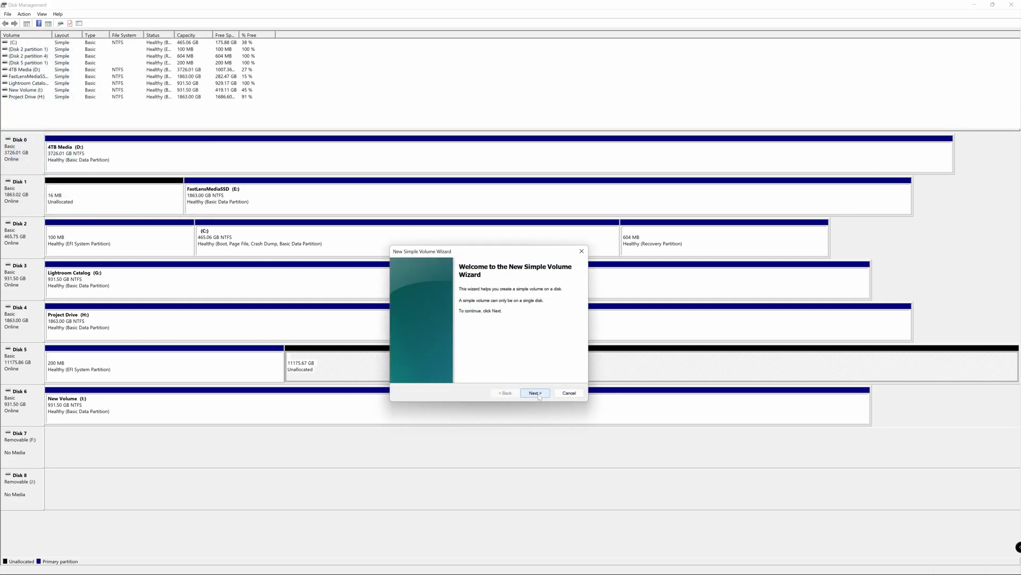
{"action": "left_click", "coordinate": [535, 393]}
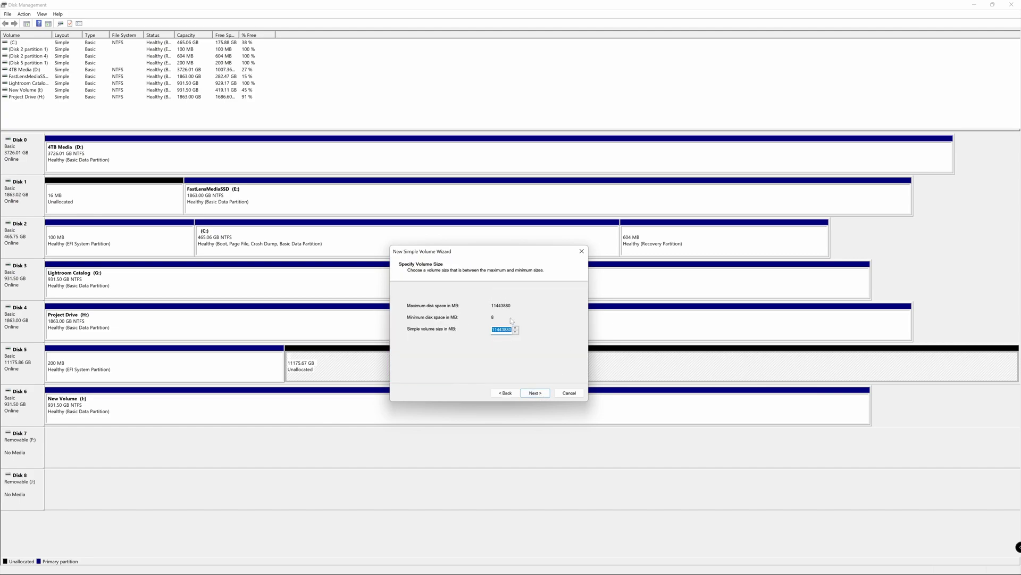
{"action": "left_click", "coordinate": [537, 394]}
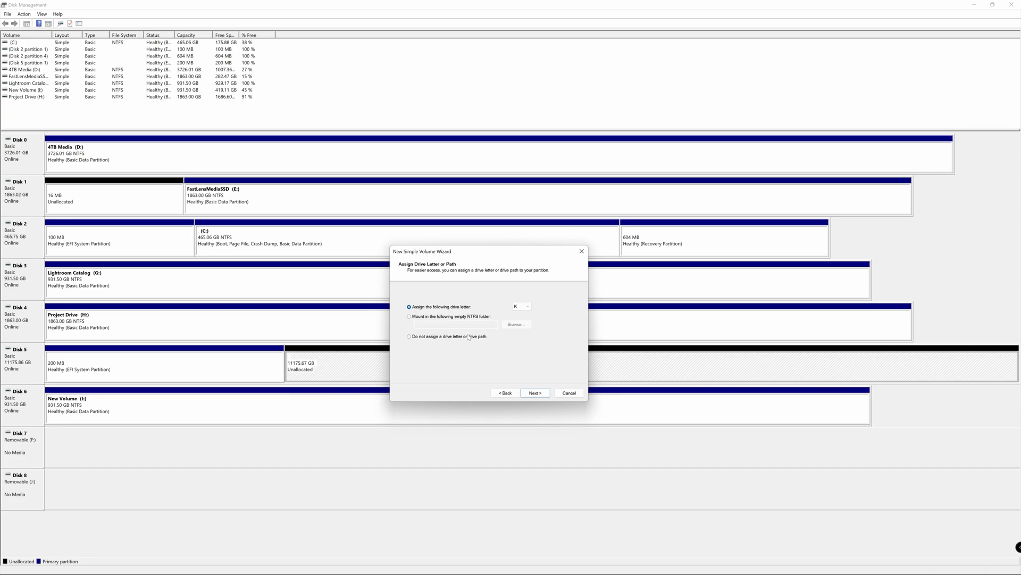
{"action": "left_click", "coordinate": [536, 393]}
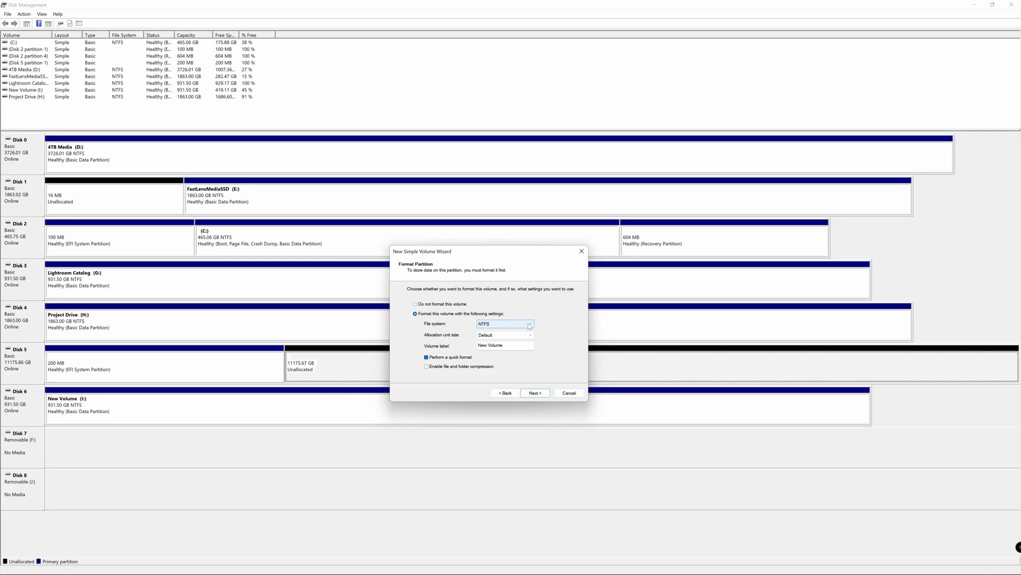
Choose the exFAT file system with Default allocation unit size for the new volume
{"action": "left_click", "coordinate": [529, 325]}
{"action": "left_click", "coordinate": [485, 330]}
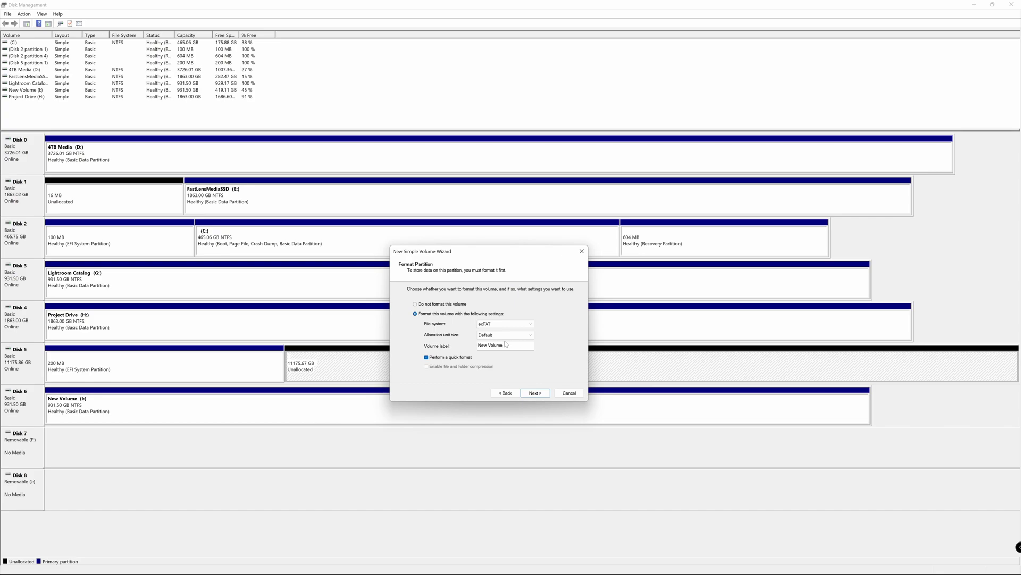
{"action": "left_click", "coordinate": [523, 336]}
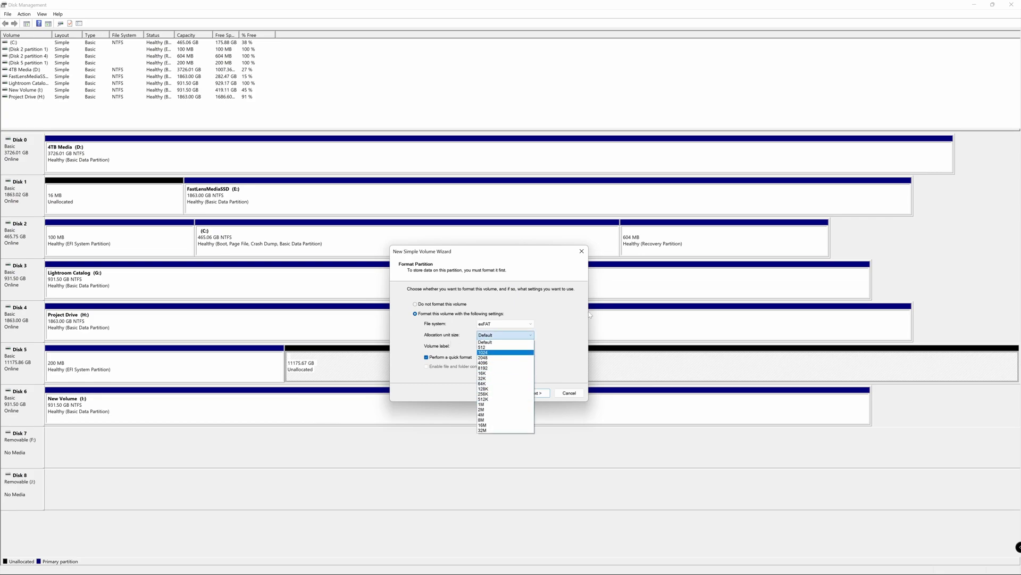
{"action": "left_click", "coordinate": [567, 325]}
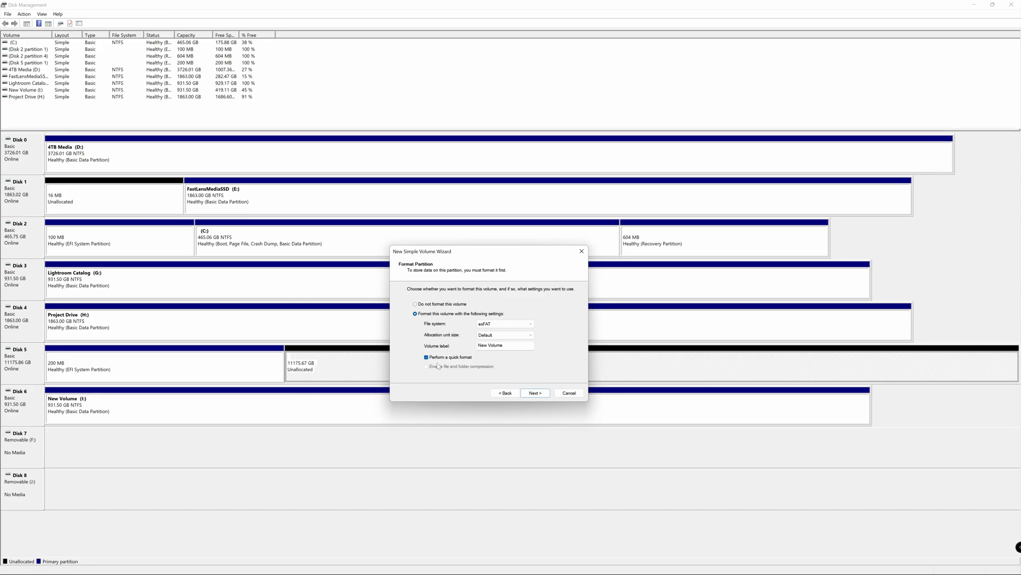
{"action": "left_click", "coordinate": [489, 346]}
Replace the 'New Volume' label with 'Samy's HD'
{"action": "double_click", "coordinate": [489, 345]}
{"action": "left_click_drag", "start_coordinate": [490, 345], "coordinate": [477, 345]}
{"action": "key", "text": "BackSpace"}
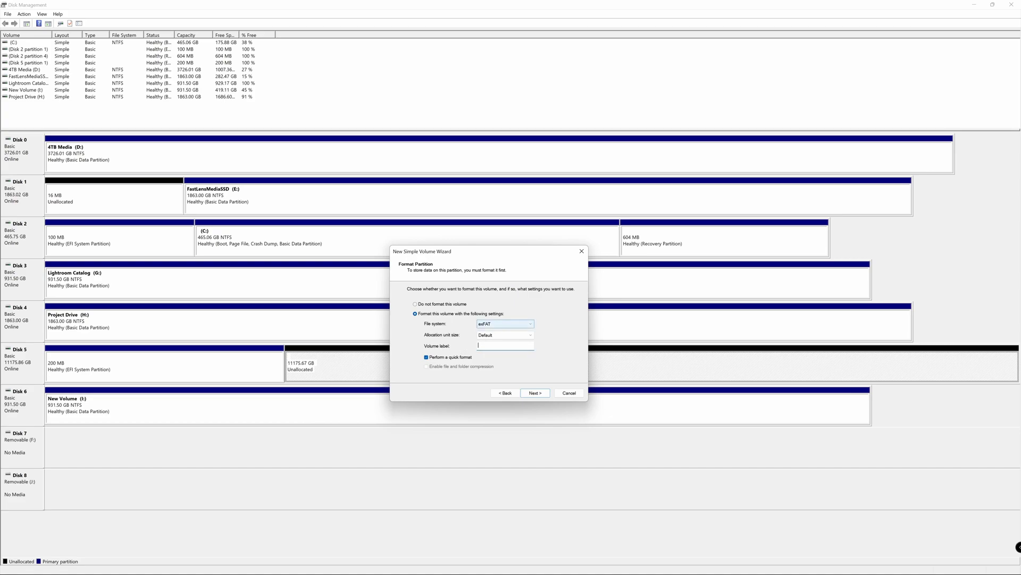
{"action": "type", "text": "Samy's HD"}
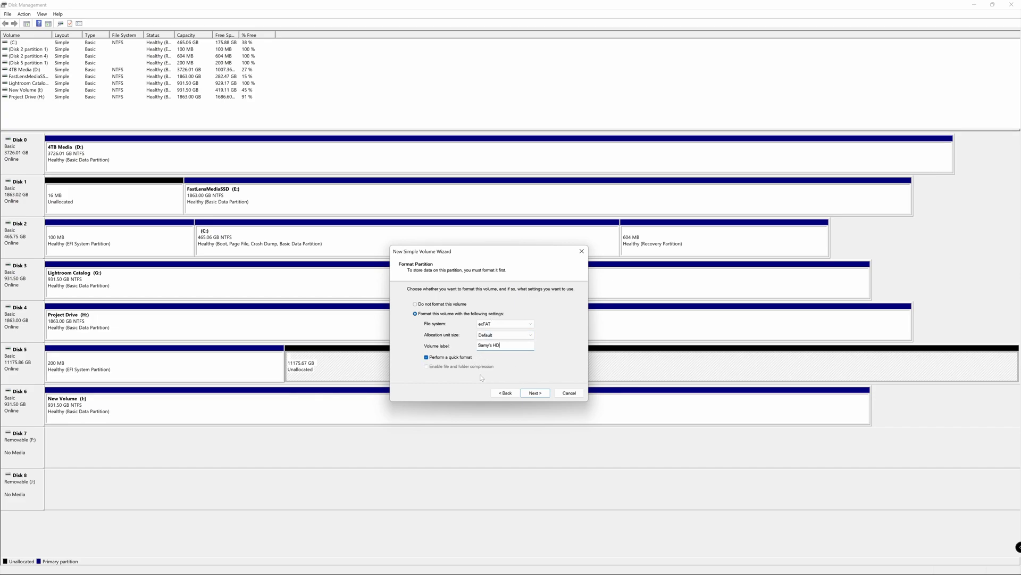
Keep quick format enabled and finish the wizard to create the volume
{"action": "left_click", "coordinate": [426, 358]}
{"action": "left_click", "coordinate": [427, 358]}
{"action": "left_click", "coordinate": [536, 394]}
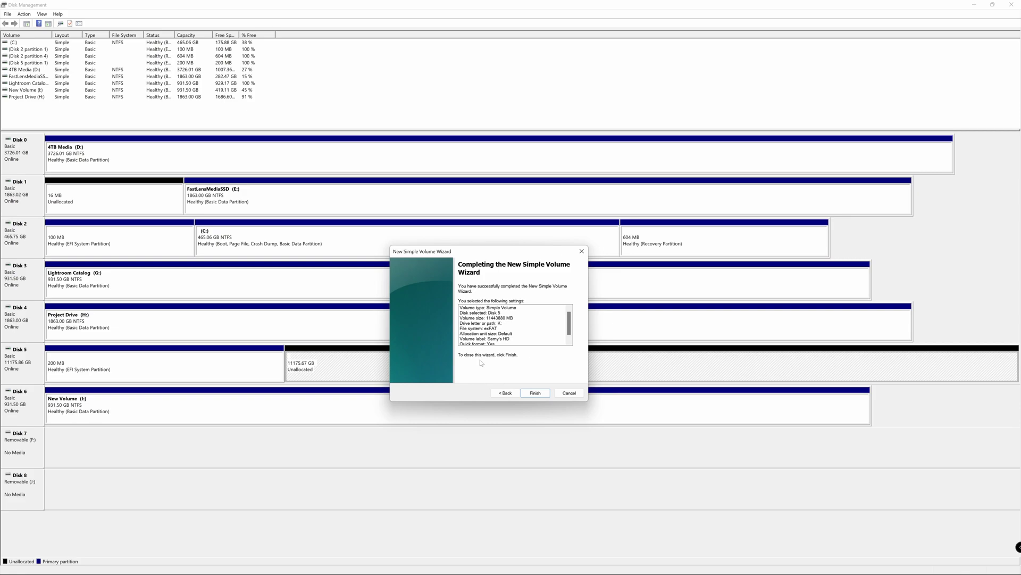
{"action": "left_click", "coordinate": [536, 393]}
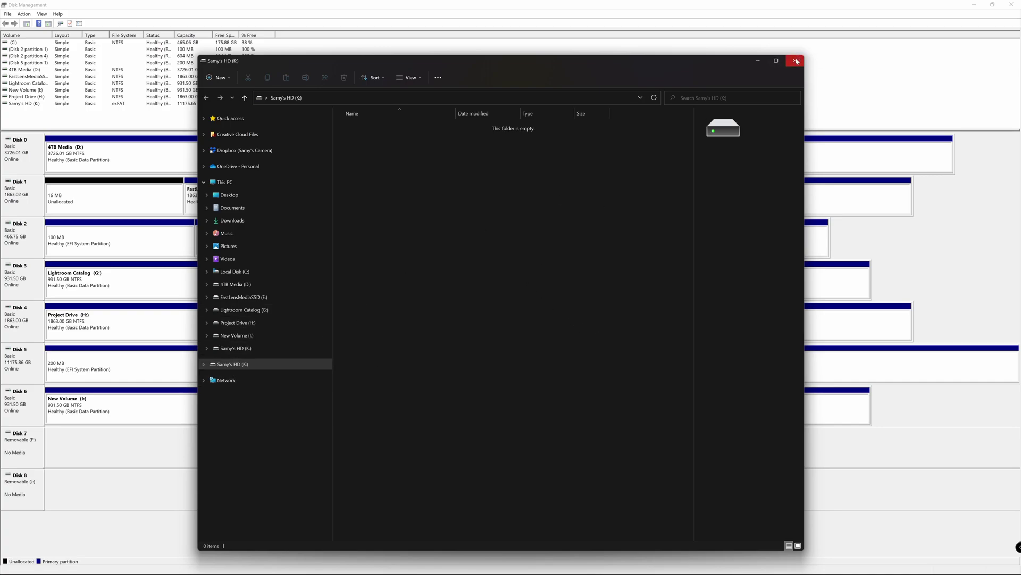
{"action": "right_click", "coordinate": [271, 365]}
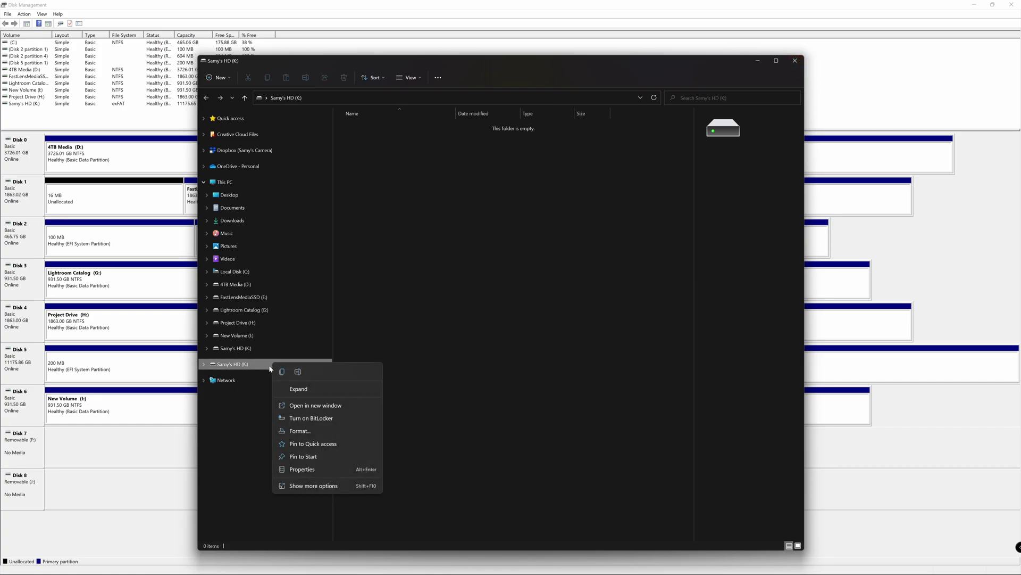
{"action": "left_click", "coordinate": [303, 469]}
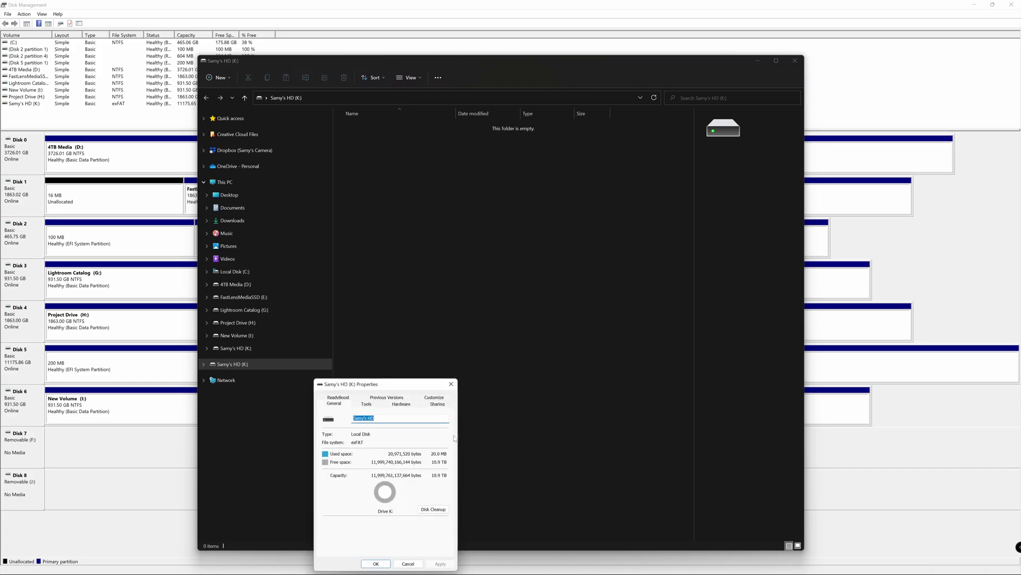
{"action": "left_click_drag", "start_coordinate": [441, 381], "coordinate": [482, 309]}
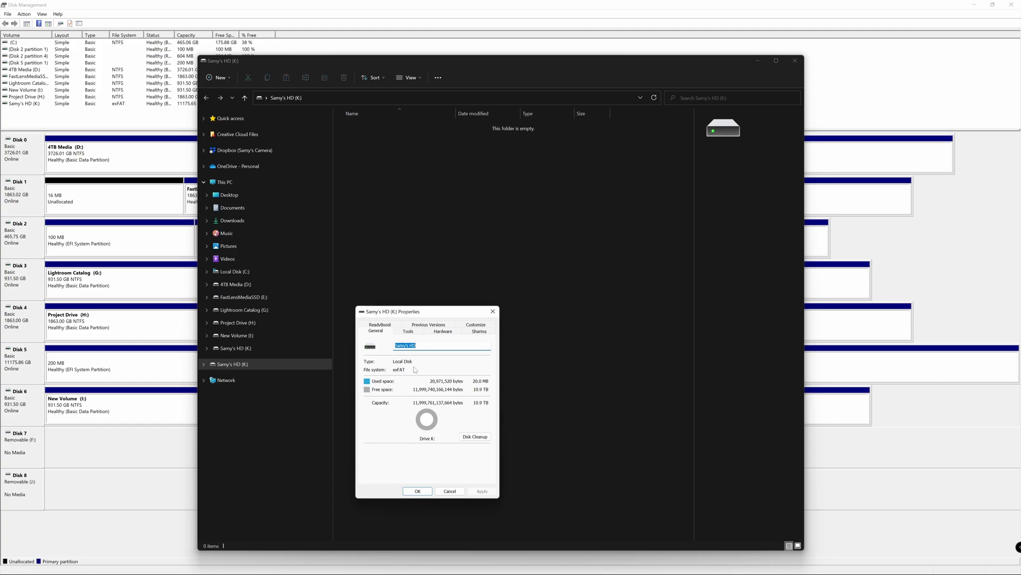
{"action": "left_click", "coordinate": [425, 491]}
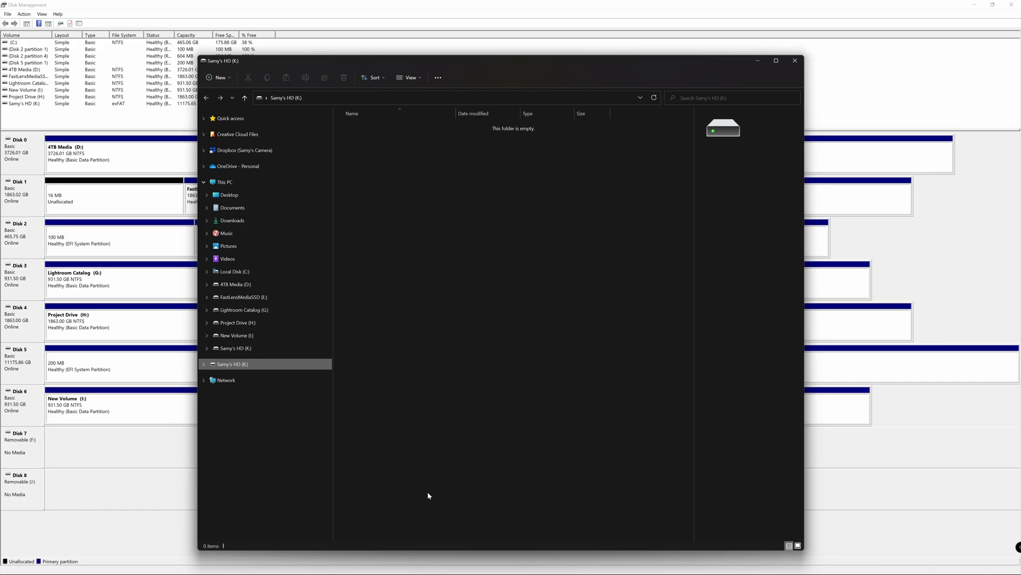
Close the File Explorer window showing the new K: drive
{"action": "left_click", "coordinate": [794, 62]}
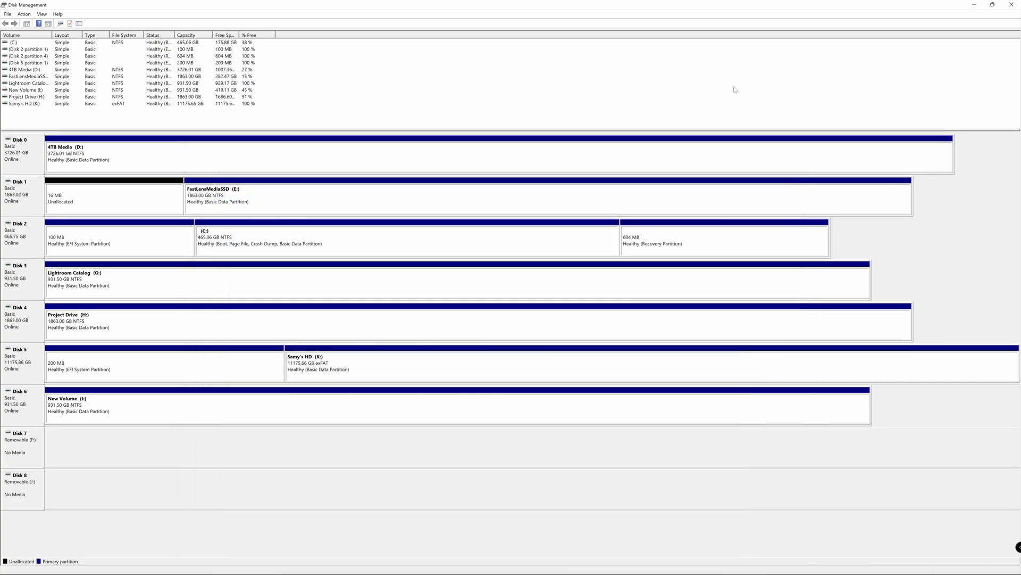